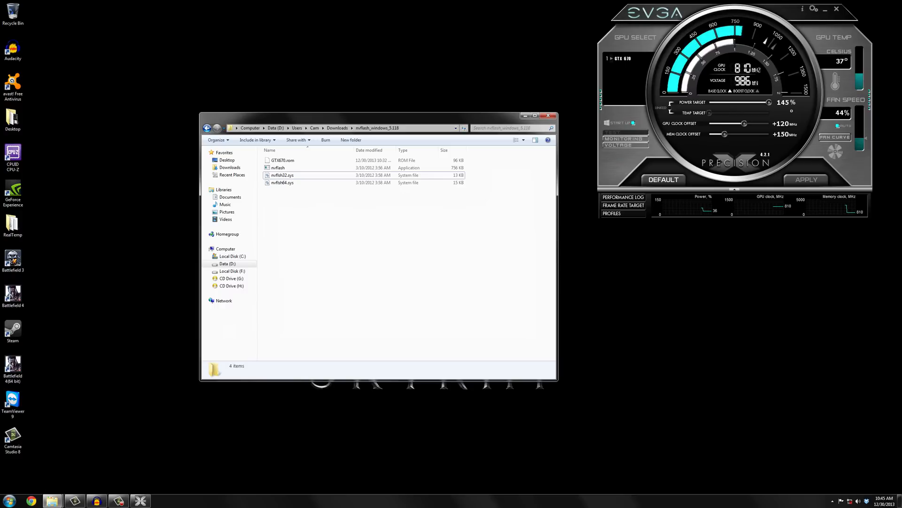
- Check the current voltage tuner range in Precision X and the card details in GPU-Z before flashing
click(625, 145)
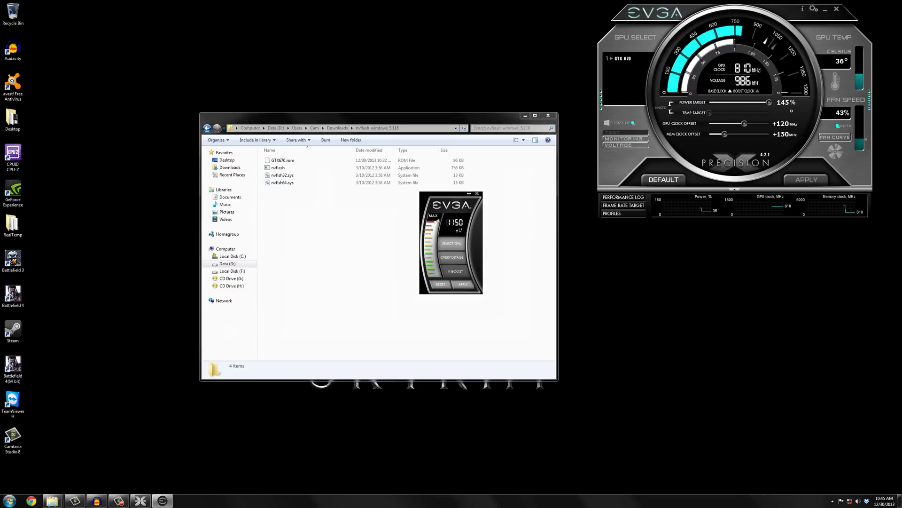
click(478, 195)
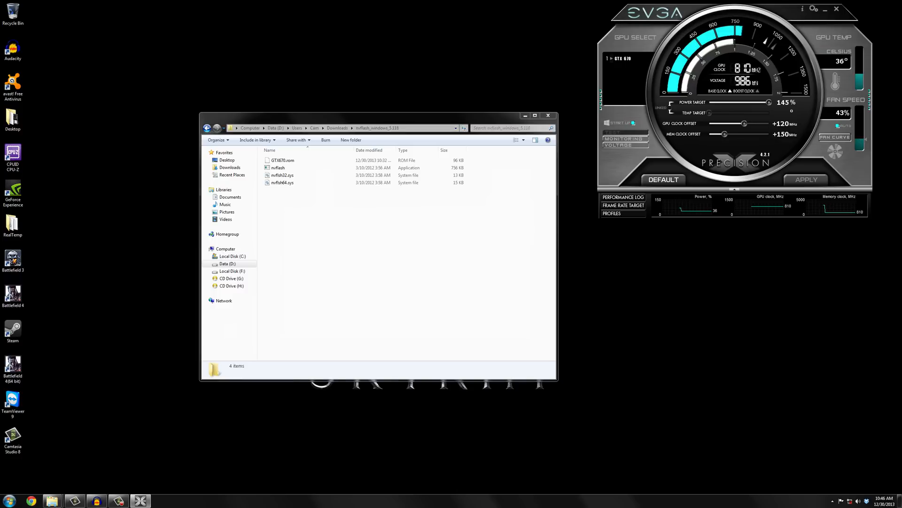
key(super)
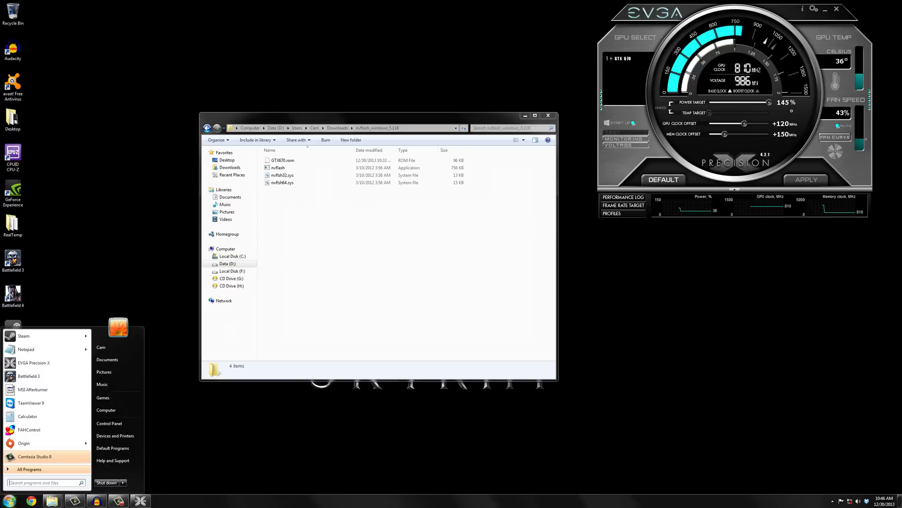
text(gpu-)
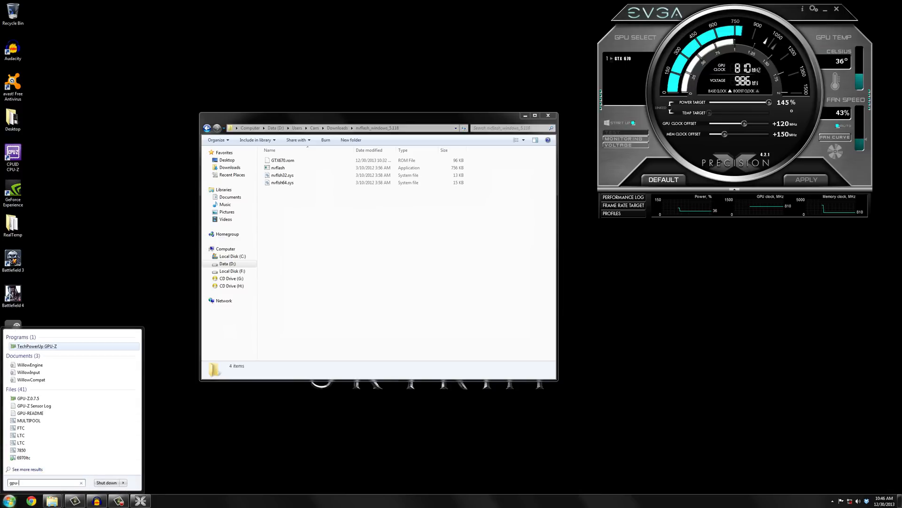
key(Return)
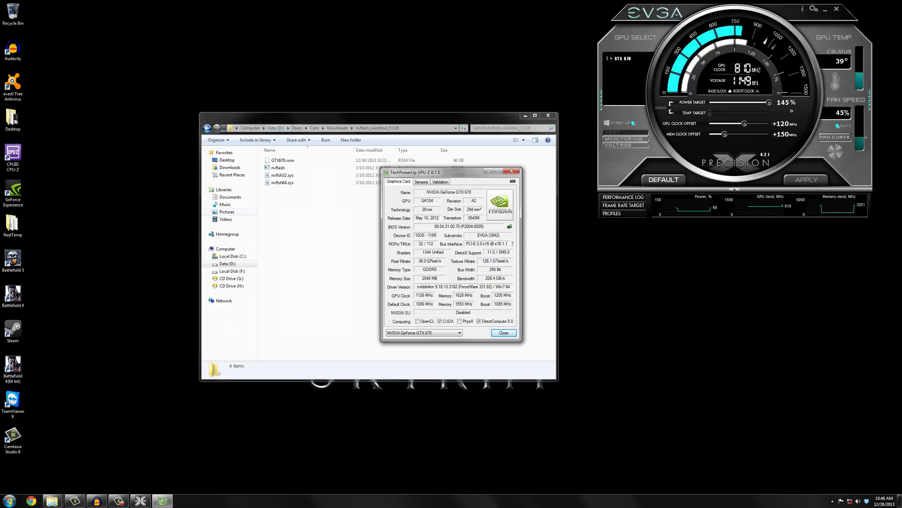
key(alt+F4)
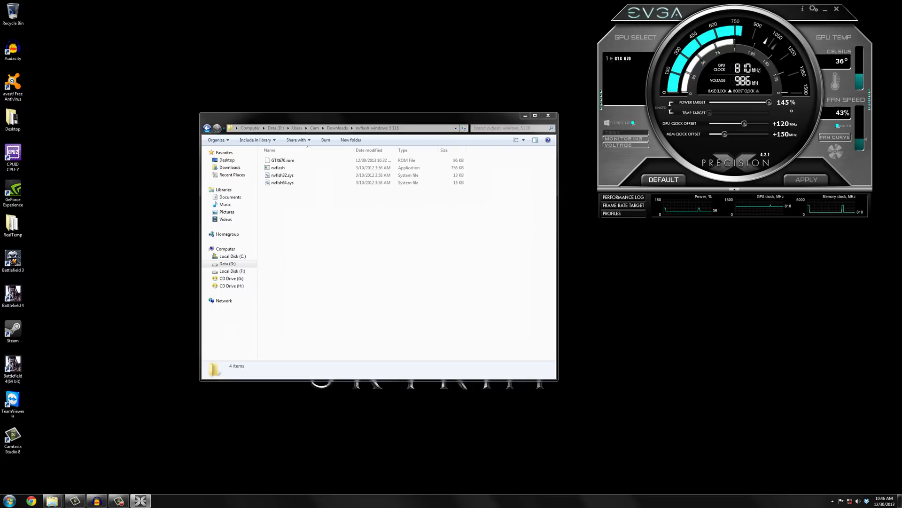
- Open a command prompt at the nvflash_windows_5.118 folder and centre its window
right_click(331, 214)
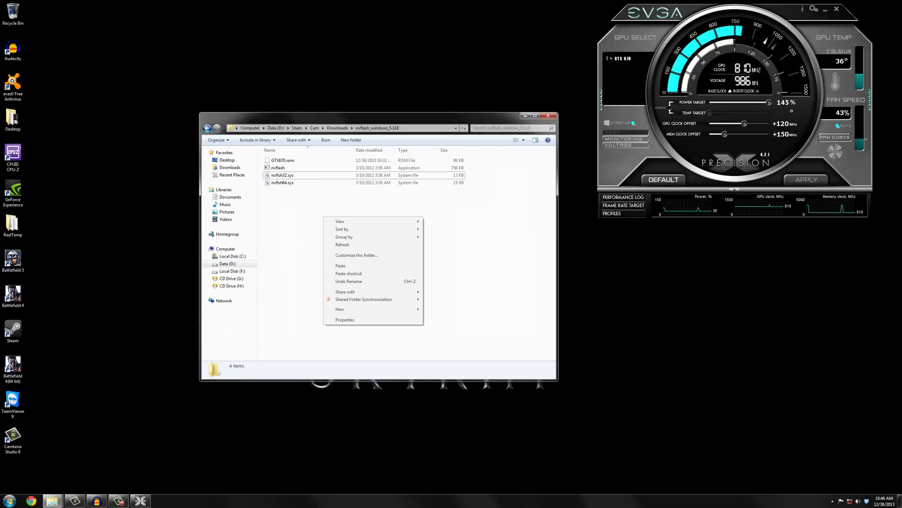
shift+right_click(309, 223)
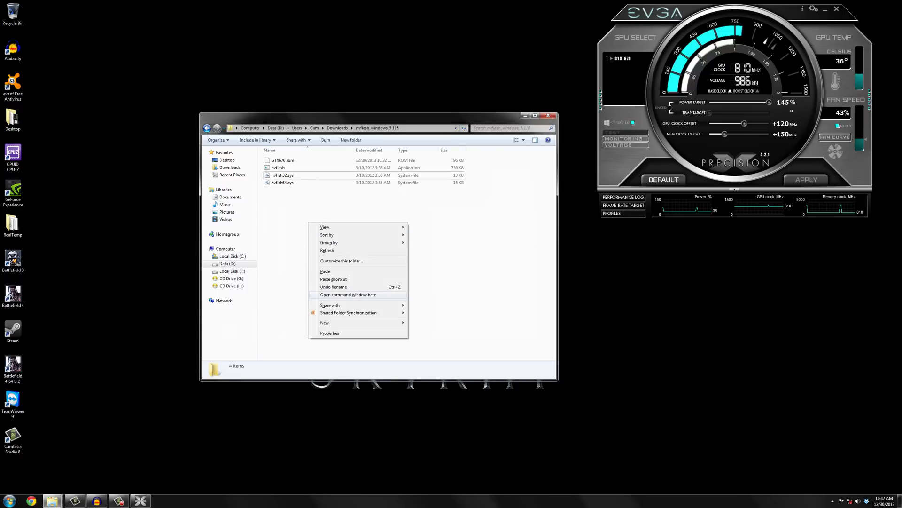
click(348, 294)
drag(177, 68, 352, 198)
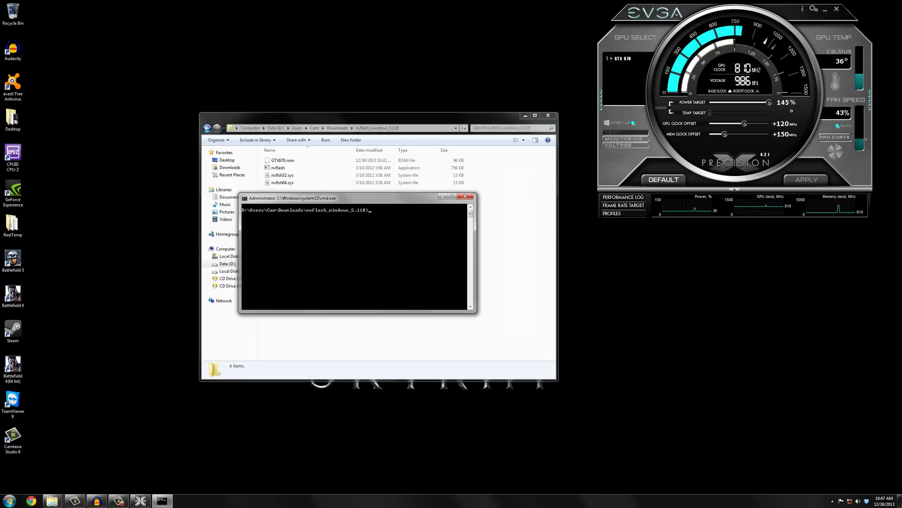
text(Nvflash --protectoff)
- Run 'nvflash --protectoff' so EEPROM write protect removal reports complete
key(Return)
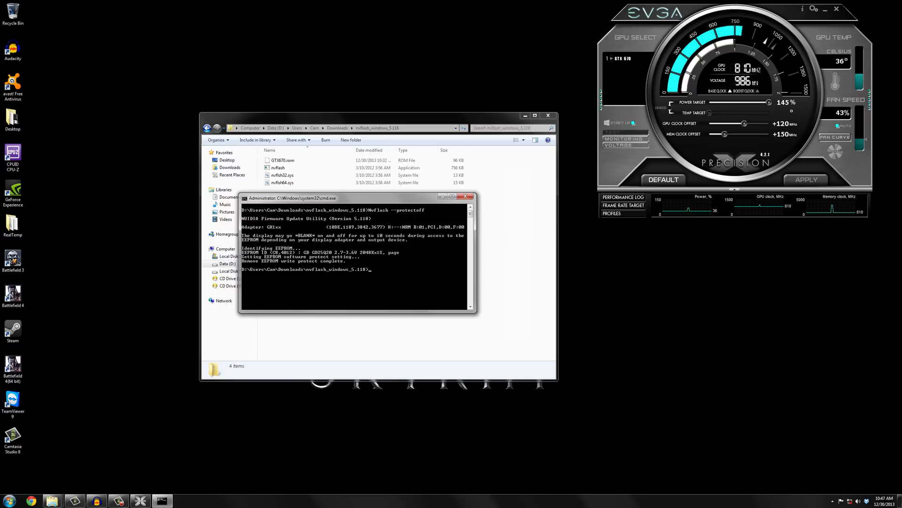
drag(338, 198, 353, 196)
text(Nv)
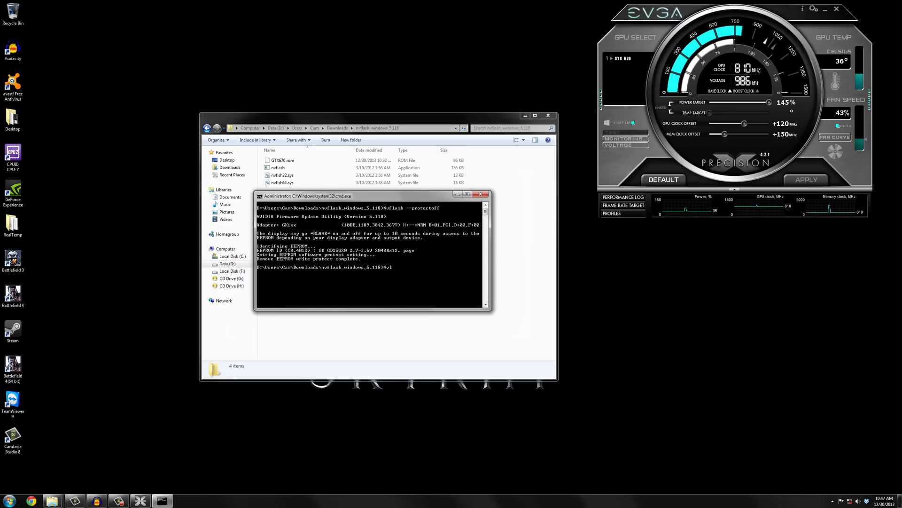
text(flash )
text(-4 -5 -6 GTX670.rom)
- Run 'nvflash -4 -5 -6 GTX670.rom' and confirm, flashing the modded BIOS until the update succeeds
key(Return)
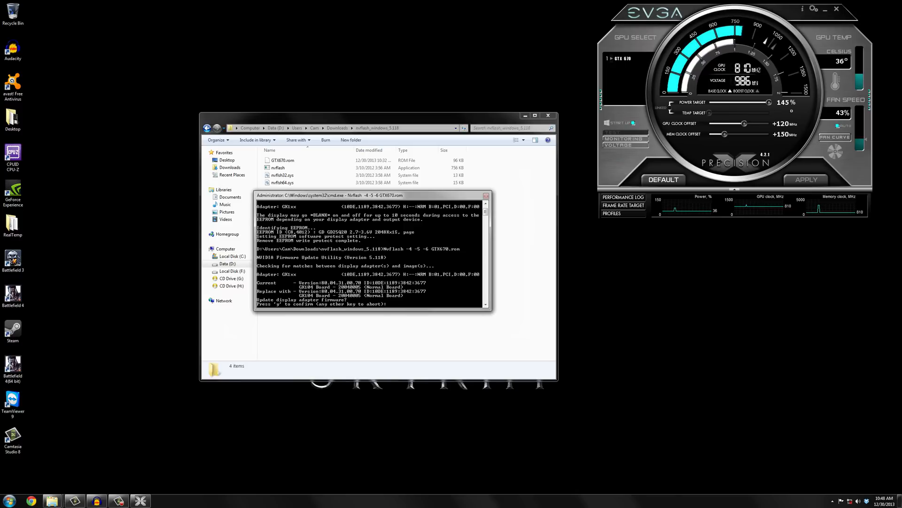
text(y)
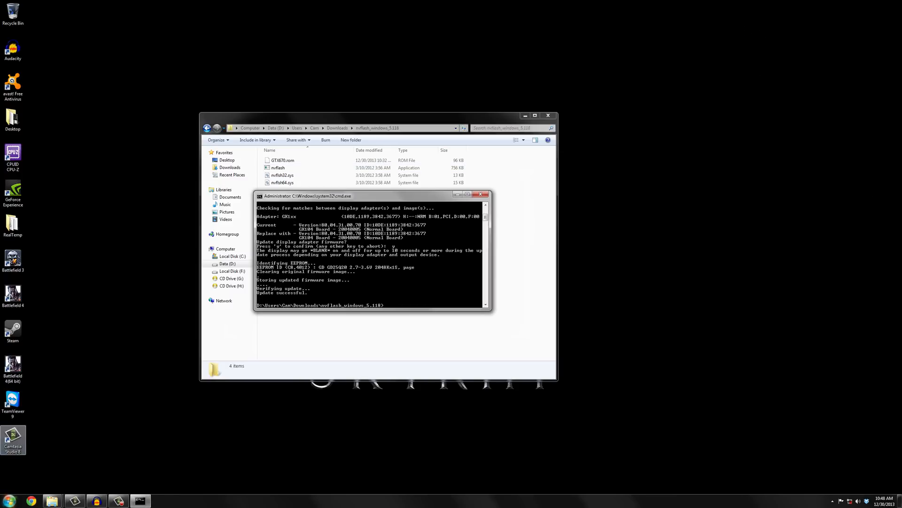
- Relaunch Precision X from Start search and inspect the voltage tuner's new range, then close it
key(super)
text(prec)
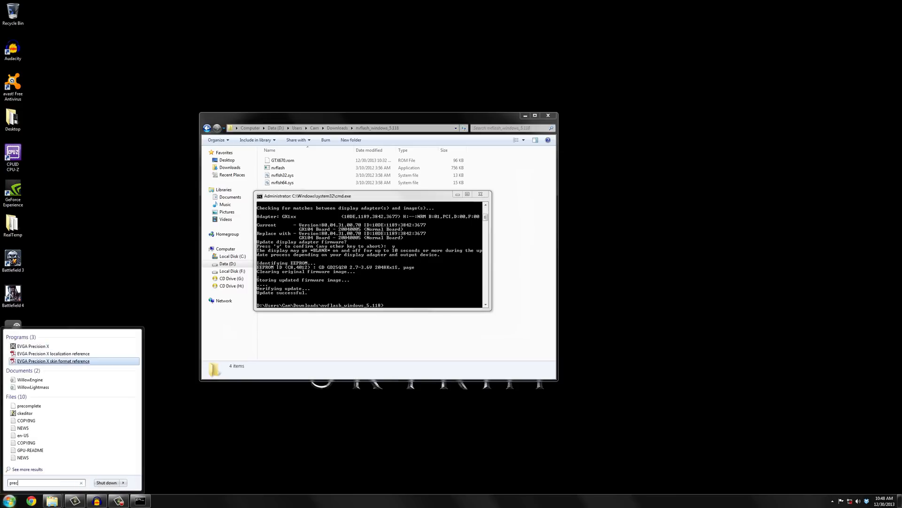
key(Return)
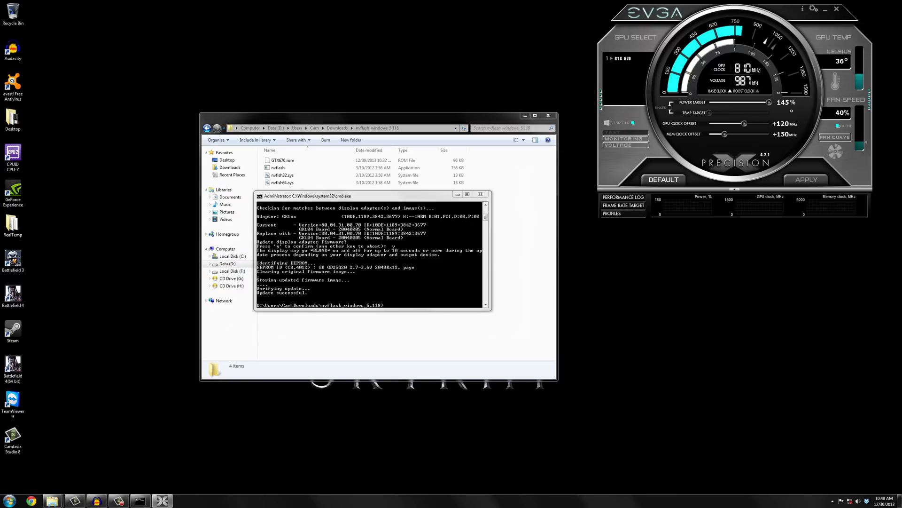
click(626, 145)
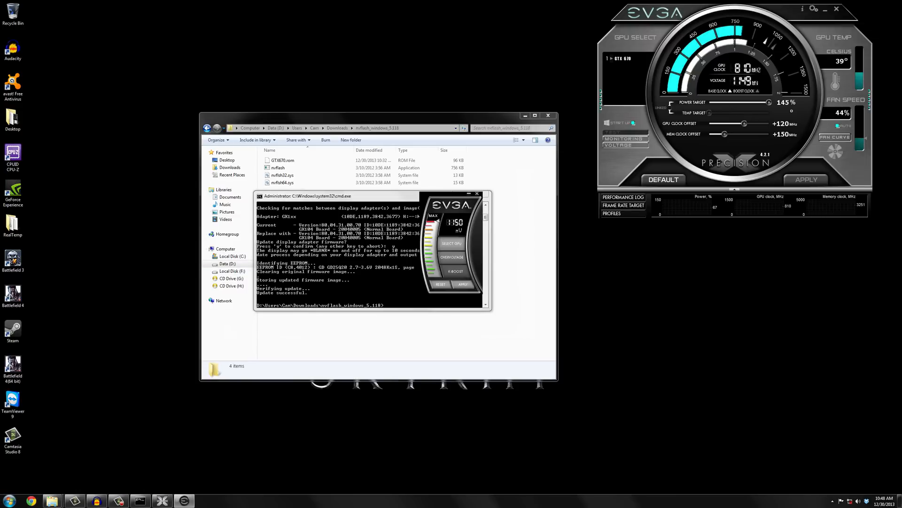
mouse_move(433, 223)
mouse_down()
mouse_move(432, 246)
mouse_move(435, 223)
mouse_up()
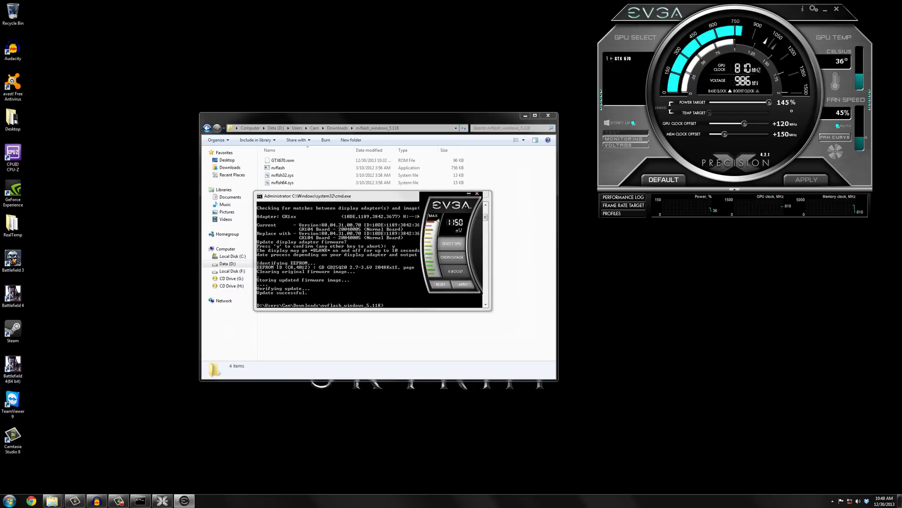
key(Escape)
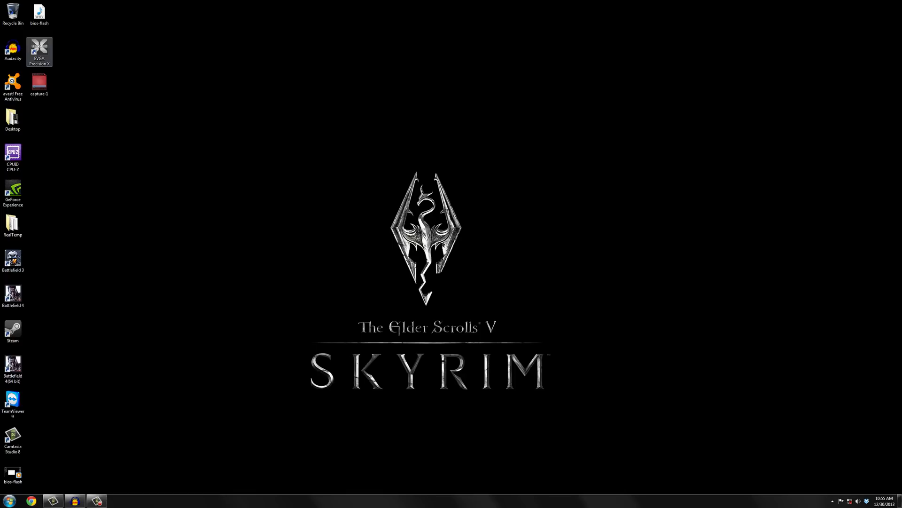
- Switch the fan off AUTO, apply 95%, then settle on an applied 58% fan speed
click(39, 52)
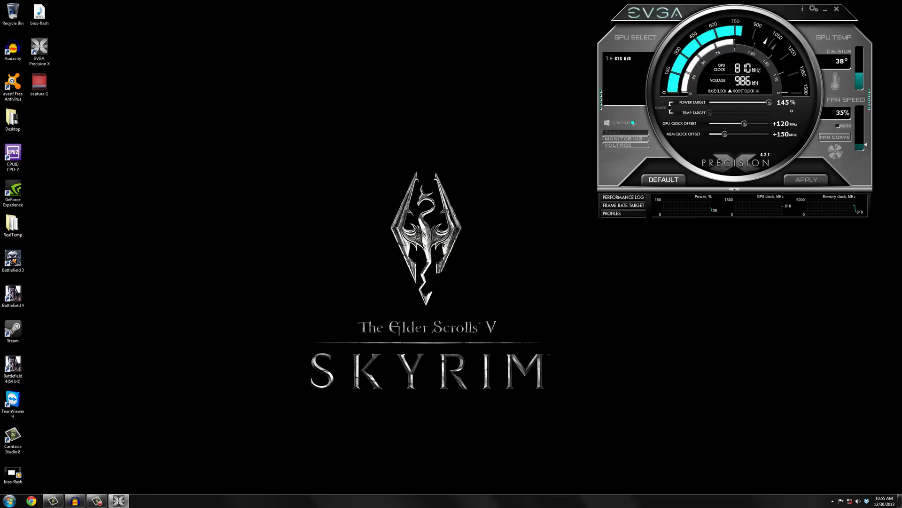
click(843, 126)
click(805, 179)
drag(866, 148, 866, 78)
click(805, 179)
drag(866, 77, 867, 129)
click(806, 180)
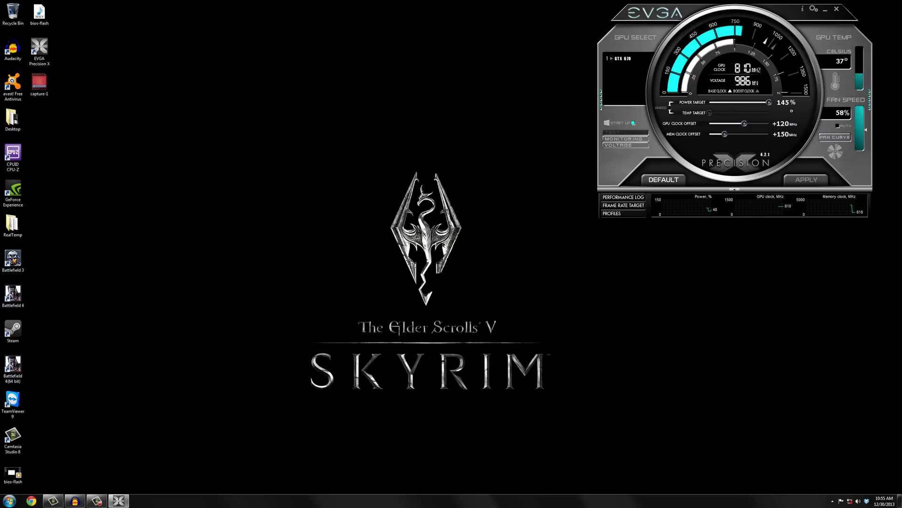